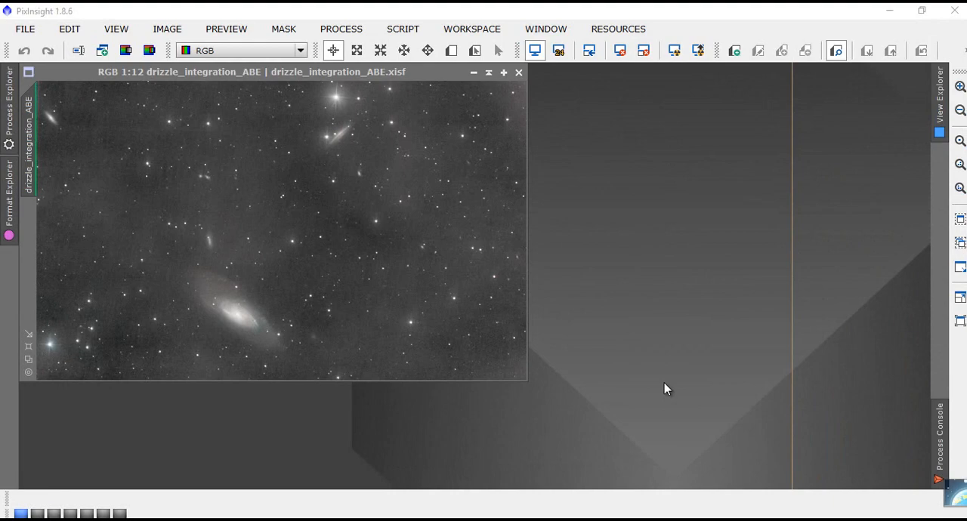
- Compare the galaxy image with its screen stretch reset and with the automatic screen stretch applied
{"action": "left_click", "coordinate": [620, 51]}
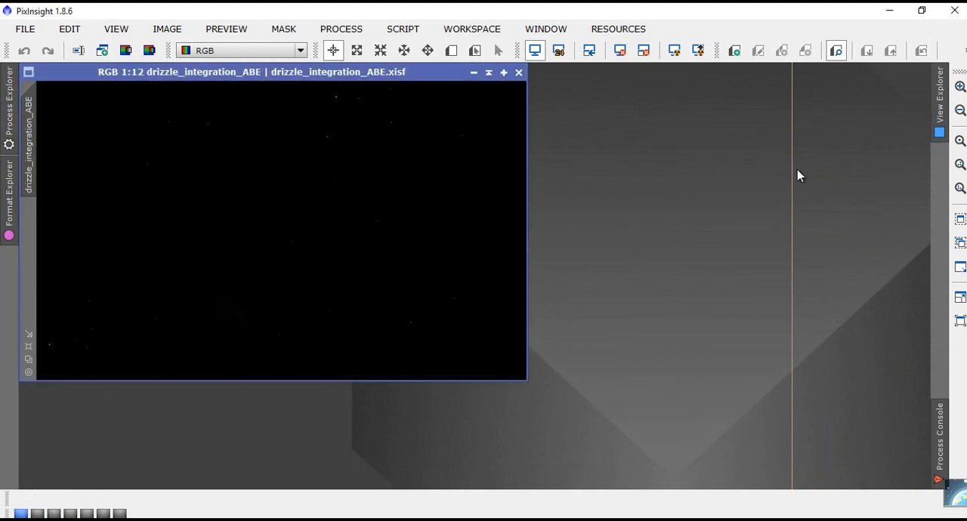
{"action": "left_click", "coordinate": [673, 51]}
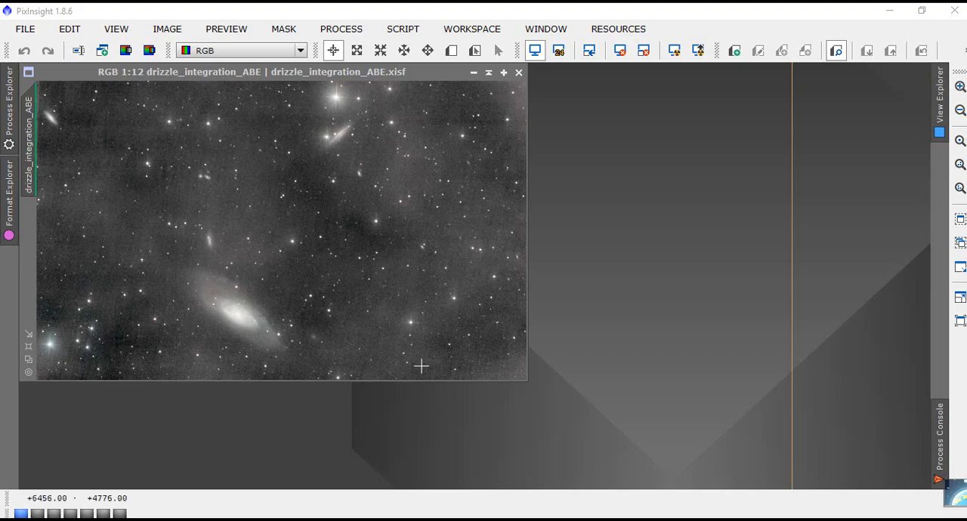
- Open the ScreenTransferFunction and HistogramTransformation processes and place them below and beside the galaxy image
{"action": "left_click", "coordinate": [341, 28]}
{"action": "mouse_move", "coordinate": [421, 24]}
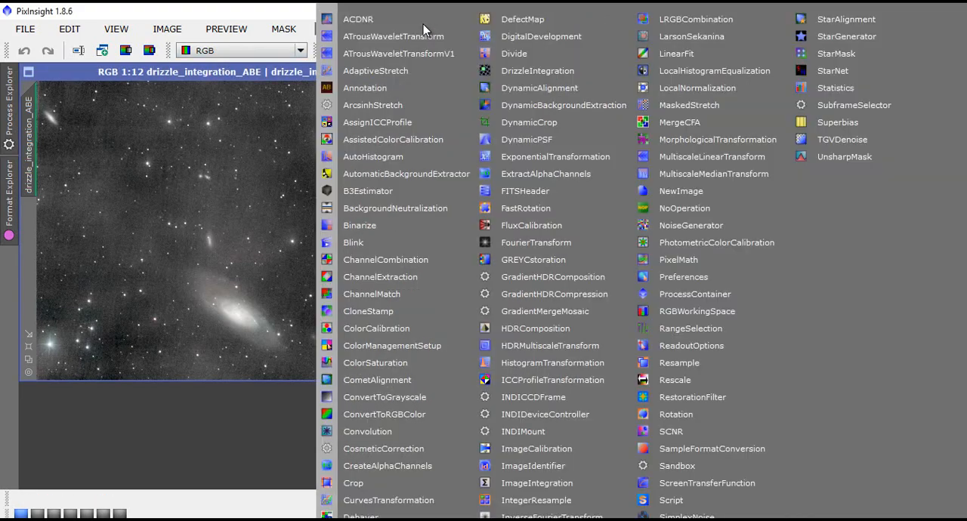
{"action": "left_click", "coordinate": [712, 482]}
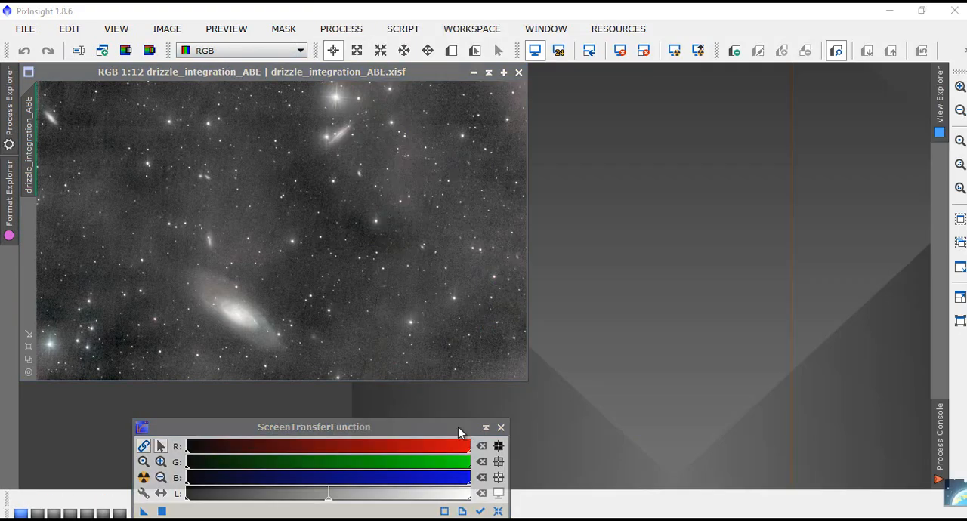
{"action": "left_click_drag", "start_coordinate": [458, 432], "coordinate": [452, 399]}
{"action": "left_click", "coordinate": [341, 29]}
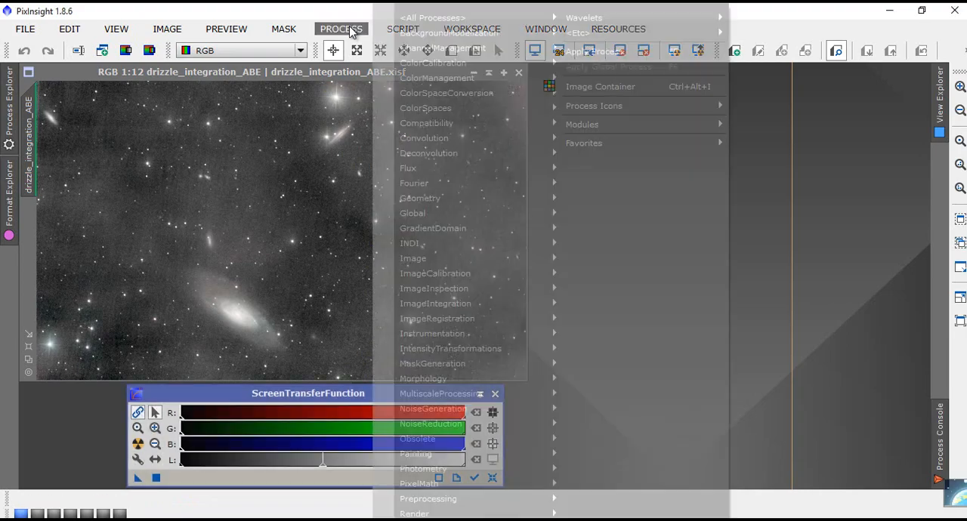
{"action": "mouse_move", "coordinate": [465, 19]}
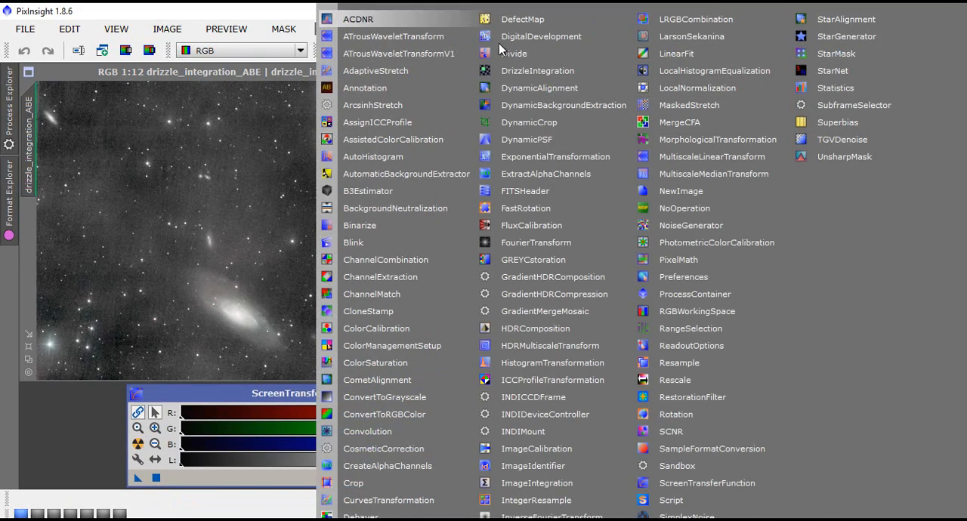
{"action": "left_click", "coordinate": [553, 364]}
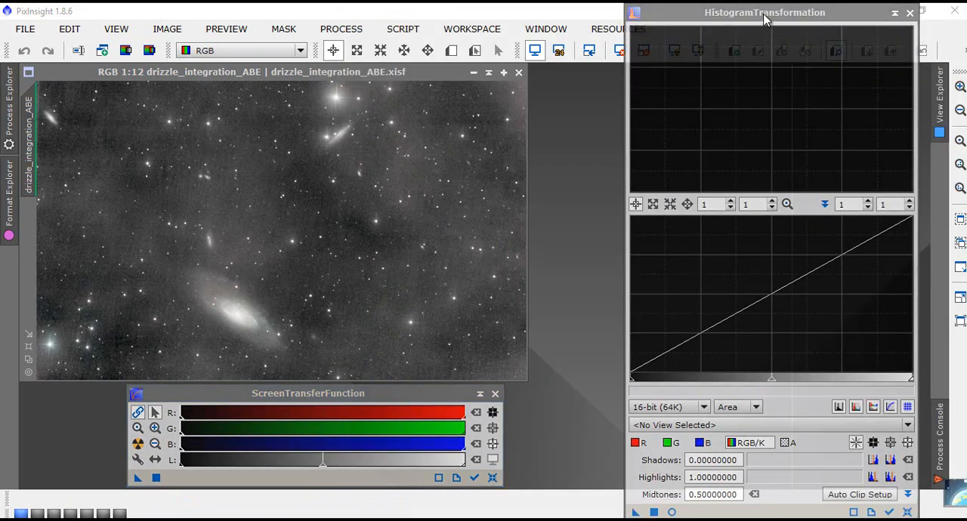
{"action": "left_click_drag", "start_coordinate": [764, 20], "coordinate": [747, 17]}
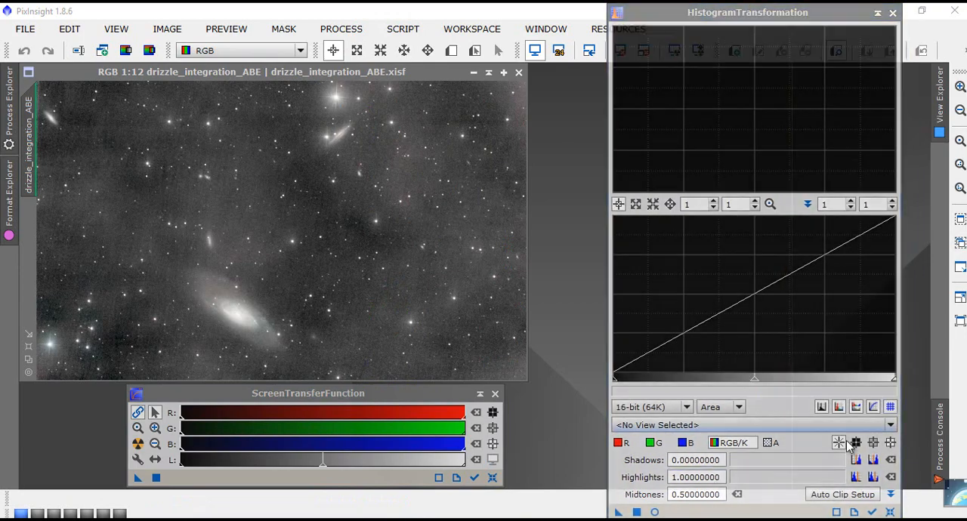
- Make HistogramTransformation track drizzle_integration_ABE, auto-stretch the image with ScreenTransferFunction, and copy that stretch into HistogramTransformation
{"action": "left_click", "coordinate": [874, 512]}
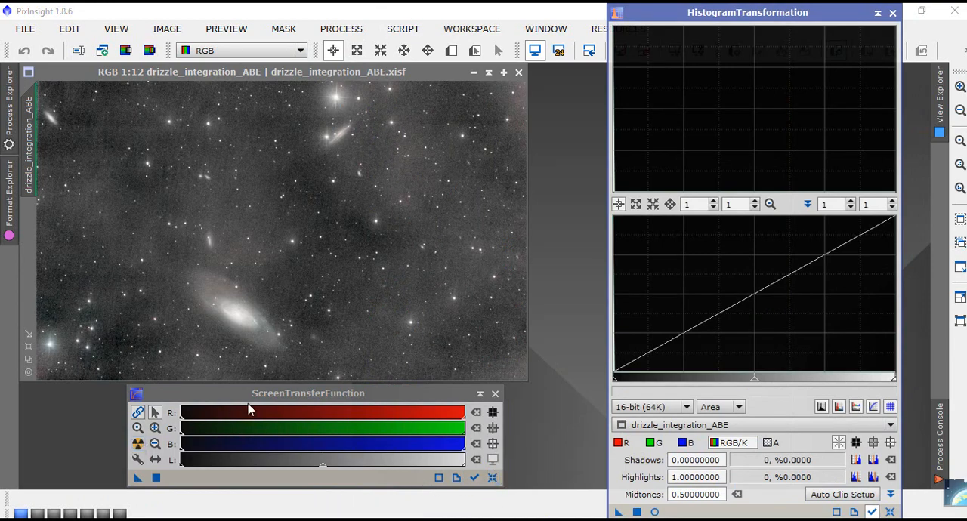
{"action": "left_click", "coordinate": [138, 449]}
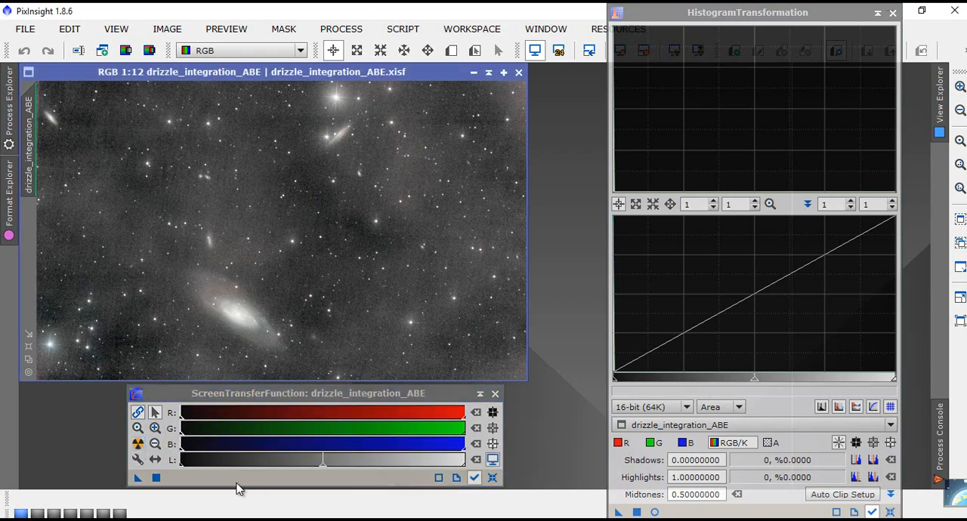
{"action": "left_click_drag", "start_coordinate": [138, 482], "coordinate": [724, 515]}
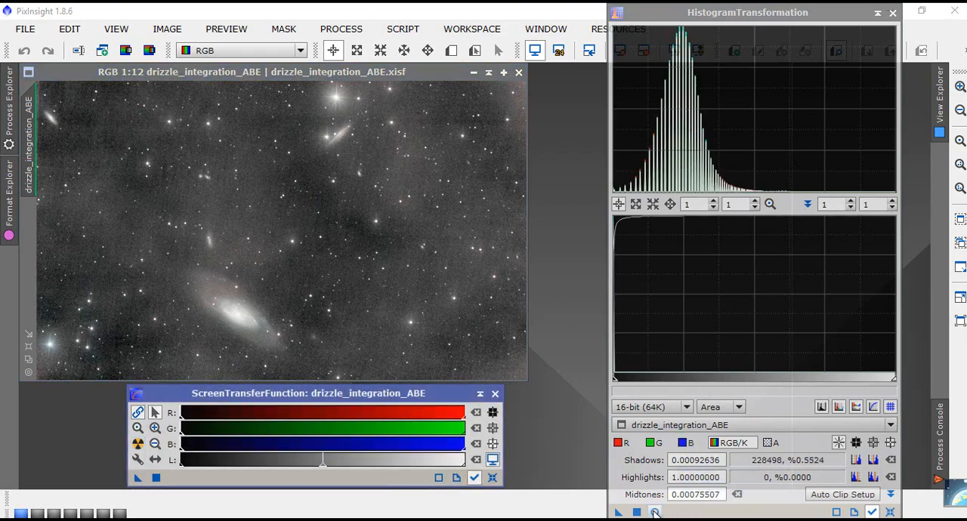
- Start the HistogramTransformation real-time preview, then reset the image's screen stretch and close ScreenTransferFunction
{"action": "left_click", "coordinate": [655, 512]}
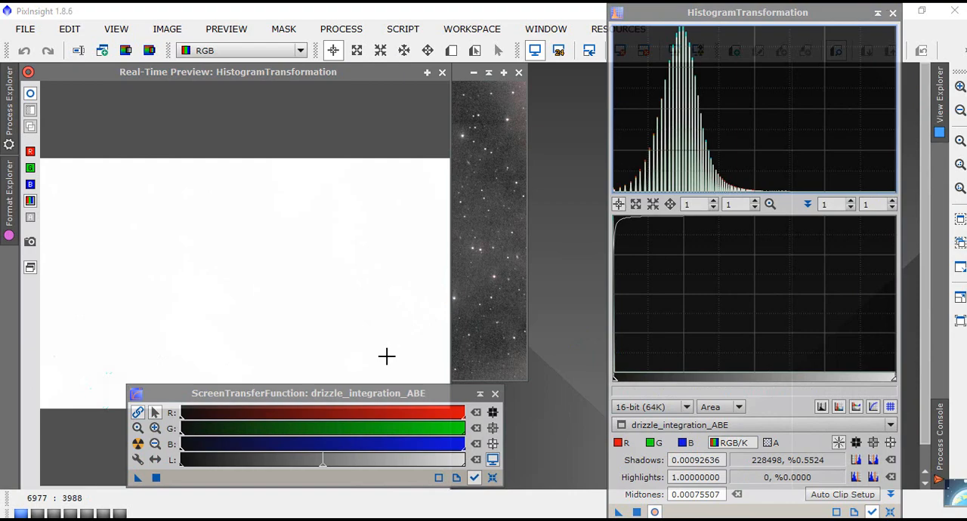
{"action": "left_click", "coordinate": [492, 479]}
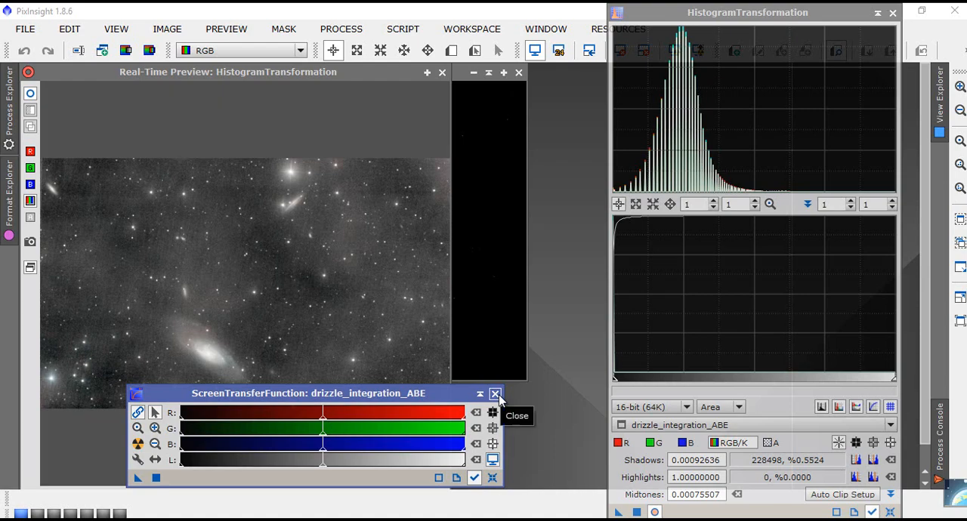
{"action": "left_click", "coordinate": [496, 394]}
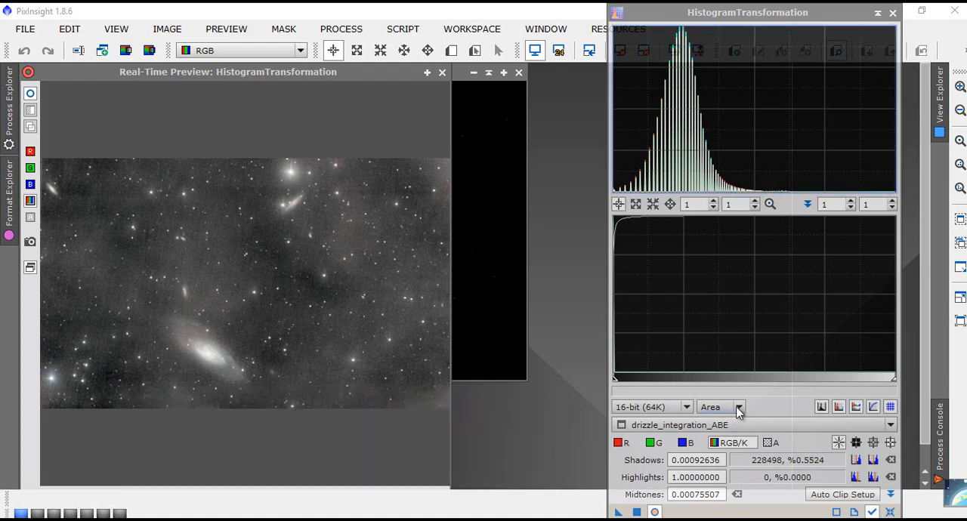
- Lower the combined RGB/K shadows point to about 0.00057, just before the histogram peak, and raise the midtones to about 0.00482
{"action": "left_click", "coordinate": [719, 307]}
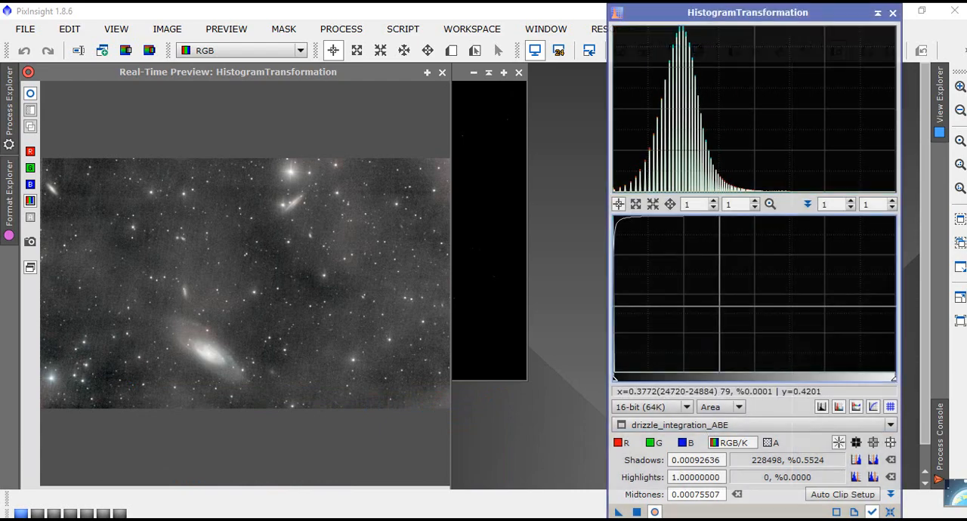
{"action": "scroll", "coordinate": [728, 302], "scroll_direction": "down", "scroll_amount": 9}
{"action": "scroll", "coordinate": [729, 300], "scroll_direction": "down", "scroll_amount": 20}
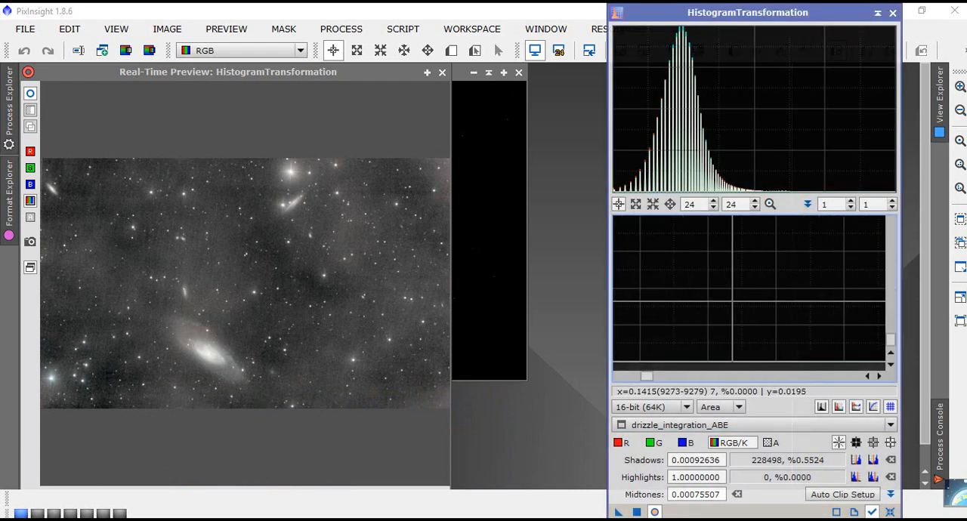
{"action": "scroll", "coordinate": [729, 297], "scroll_direction": "down", "scroll_amount": 20}
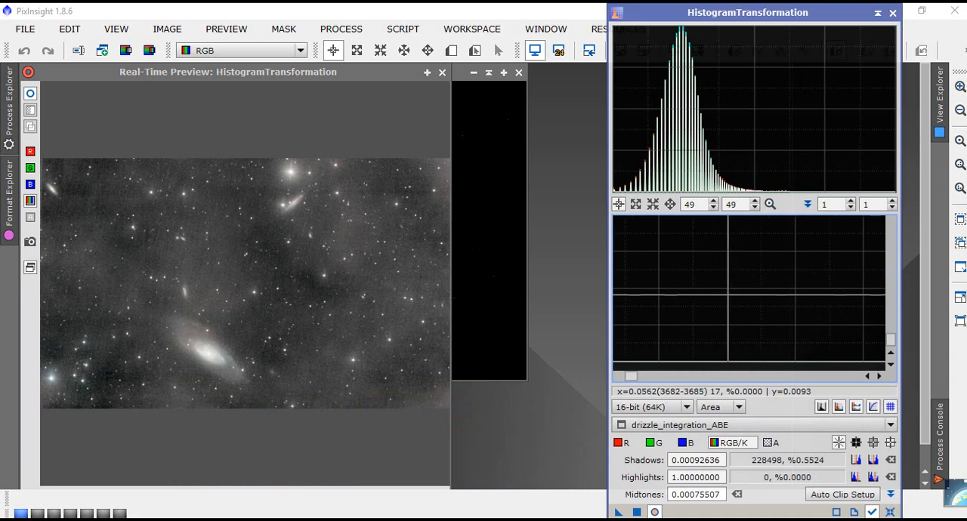
{"action": "scroll", "coordinate": [729, 298], "scroll_direction": "down", "scroll_amount": 20}
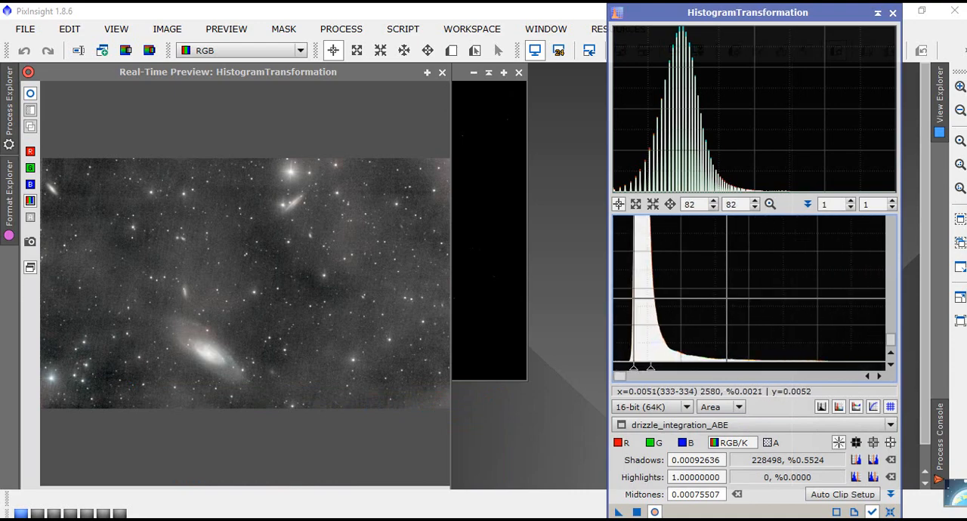
{"action": "scroll", "coordinate": [636, 290], "scroll_direction": "down", "scroll_amount": 20}
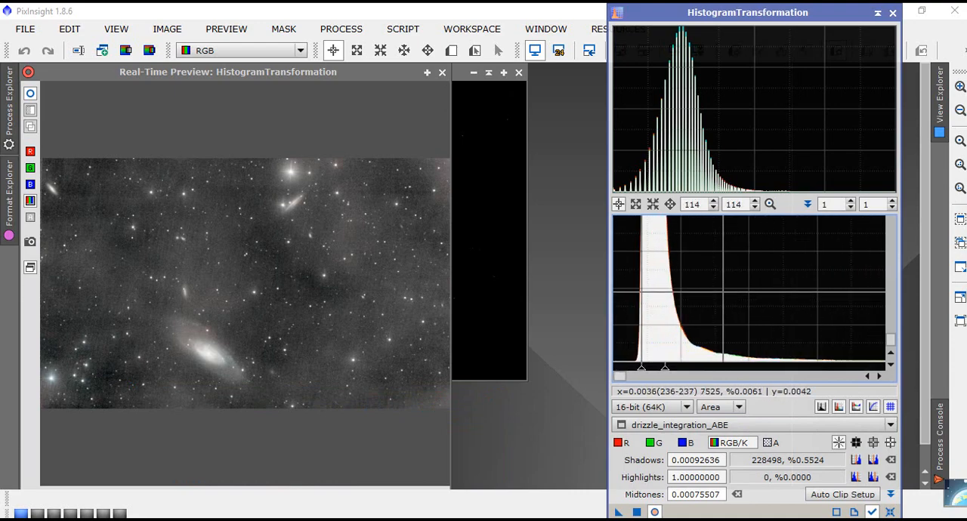
{"action": "scroll", "coordinate": [643, 290], "scroll_direction": "down", "scroll_amount": 20}
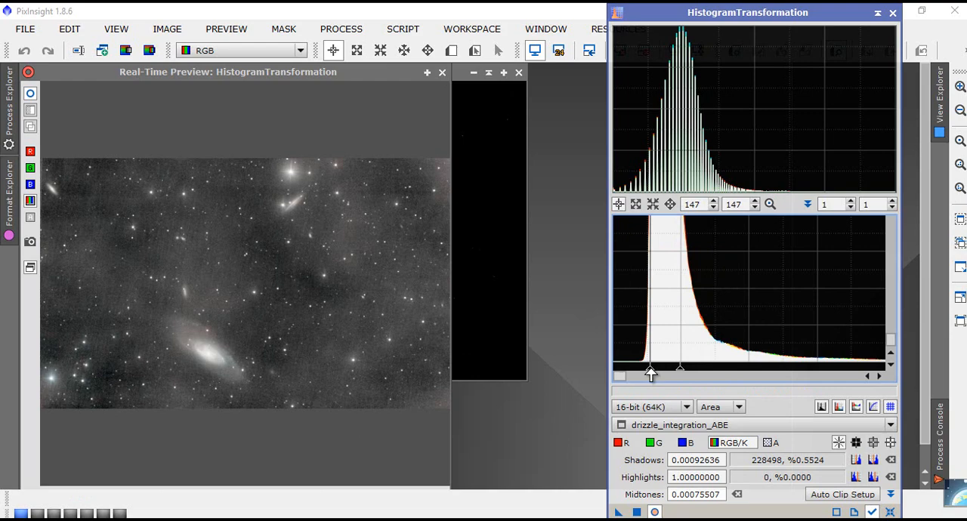
{"action": "left_click_drag", "start_coordinate": [650, 374], "coordinate": [637, 373]}
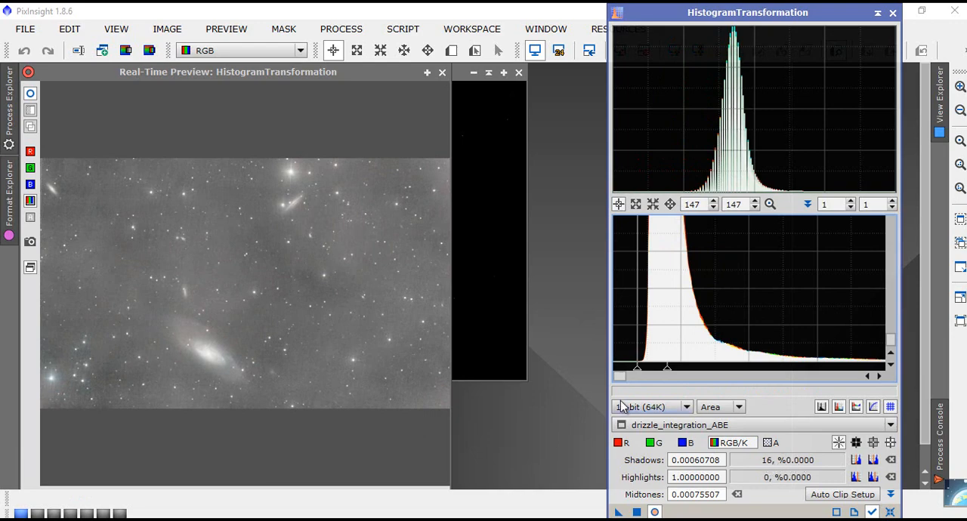
{"action": "mouse_move", "coordinate": [637, 374]}
{"action": "left_mouse_down"}
{"action": "mouse_move", "coordinate": [645, 376]}
{"action": "mouse_move", "coordinate": [634, 374]}
{"action": "left_mouse_up"}
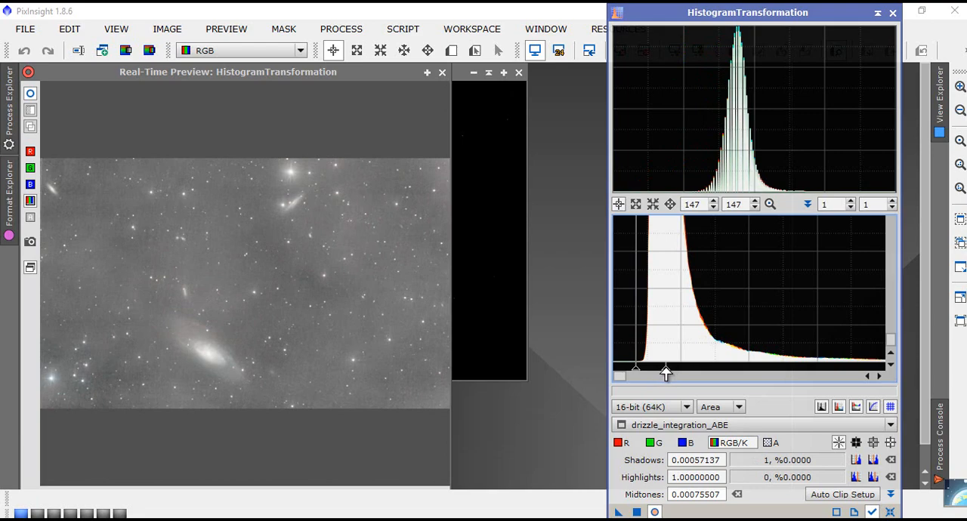
{"action": "left_click_drag", "start_coordinate": [667, 372], "coordinate": [829, 378]}
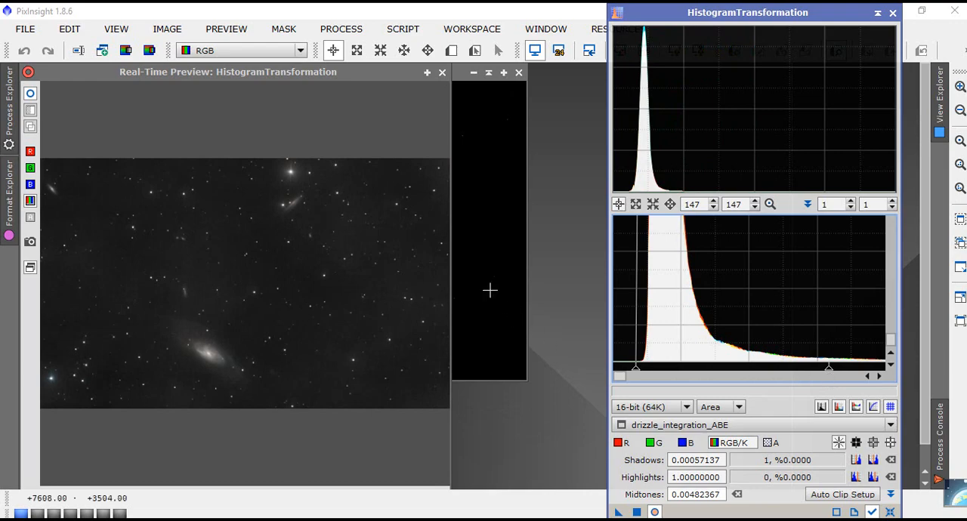
- Close the real-time preview, apply the histogram stretch to drizzle_integration_ABE, and close HistogramTransformation
{"action": "left_click", "coordinate": [442, 73]}
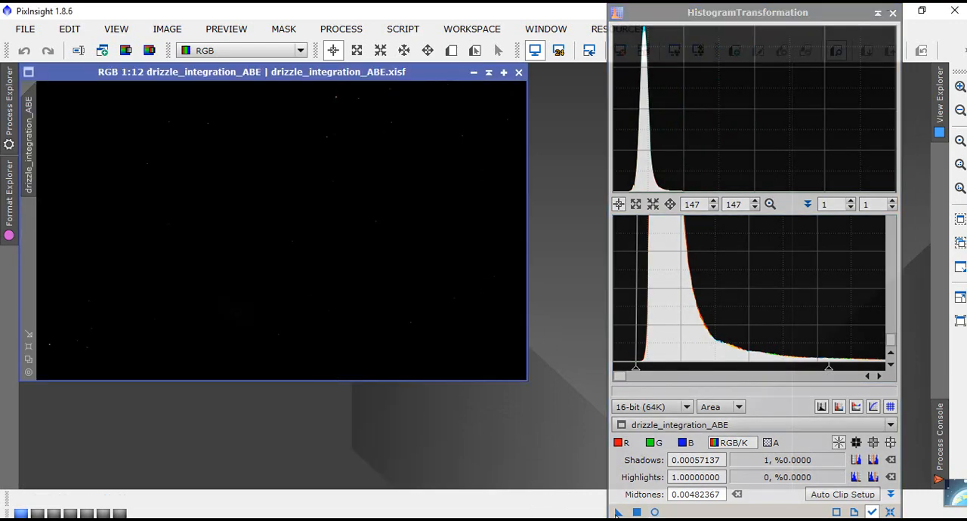
{"action": "left_click_drag", "start_coordinate": [618, 512], "coordinate": [245, 223]}
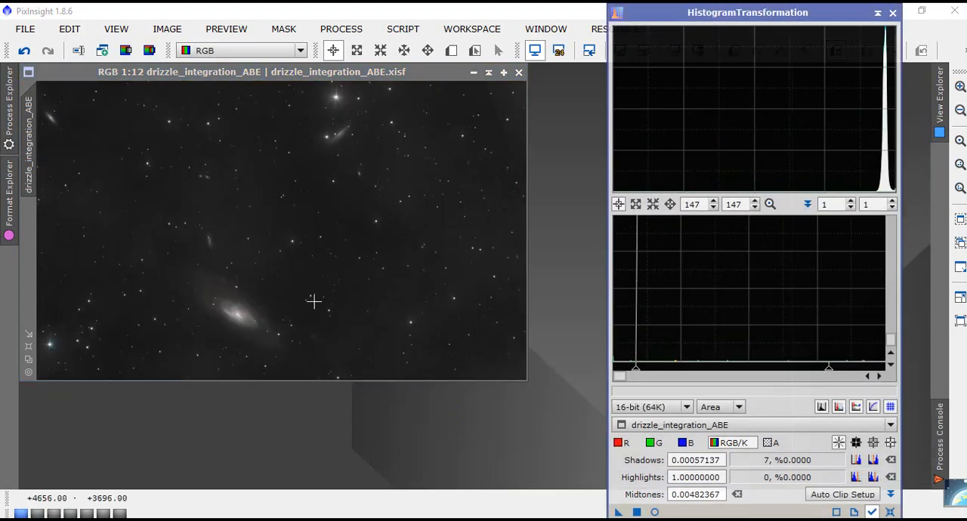
{"action": "left_click", "coordinate": [892, 13]}
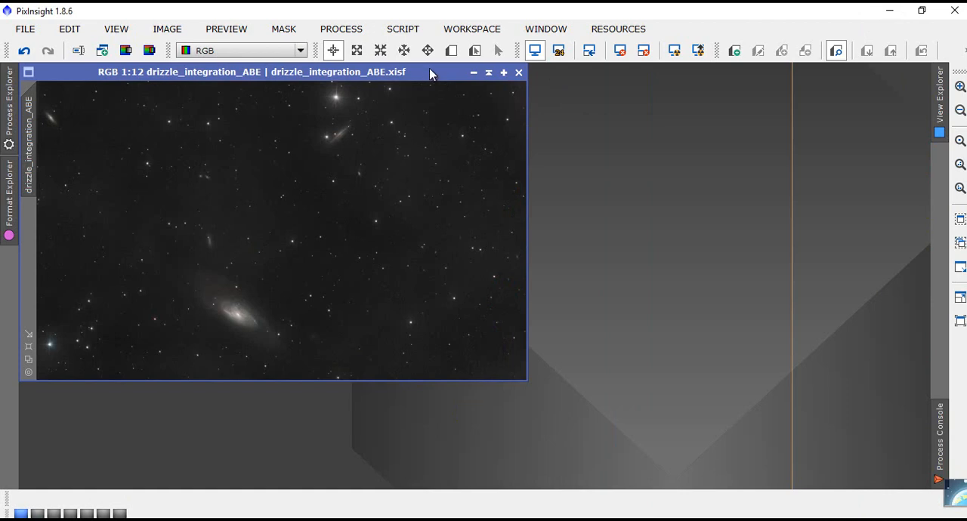
- Maximize the drizzle_integration_ABE window and examine the stretched galaxies and background up close and in full
{"action": "left_click", "coordinate": [502, 73]}
{"action": "scroll", "coordinate": [444, 248], "scroll_direction": "up", "scroll_amount": 4}
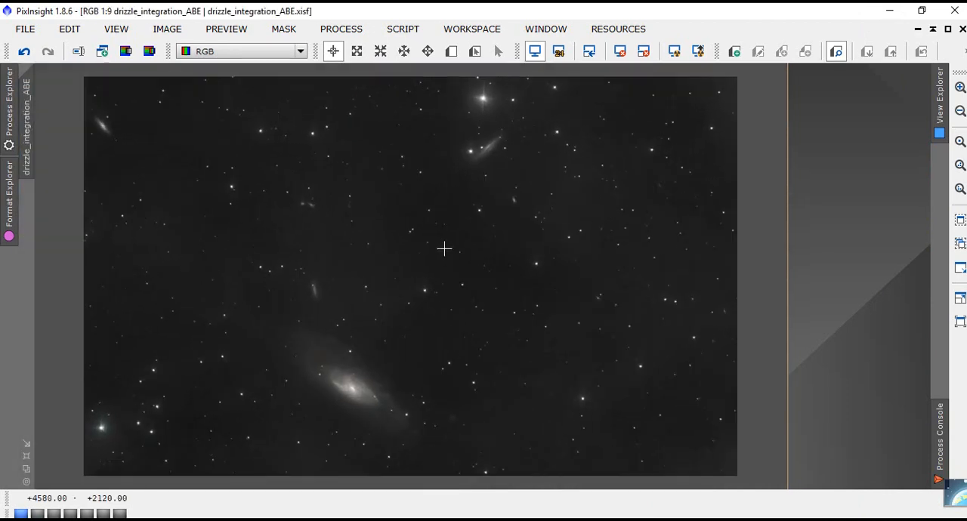
{"action": "scroll", "coordinate": [444, 249], "scroll_direction": "down", "scroll_amount": 3}
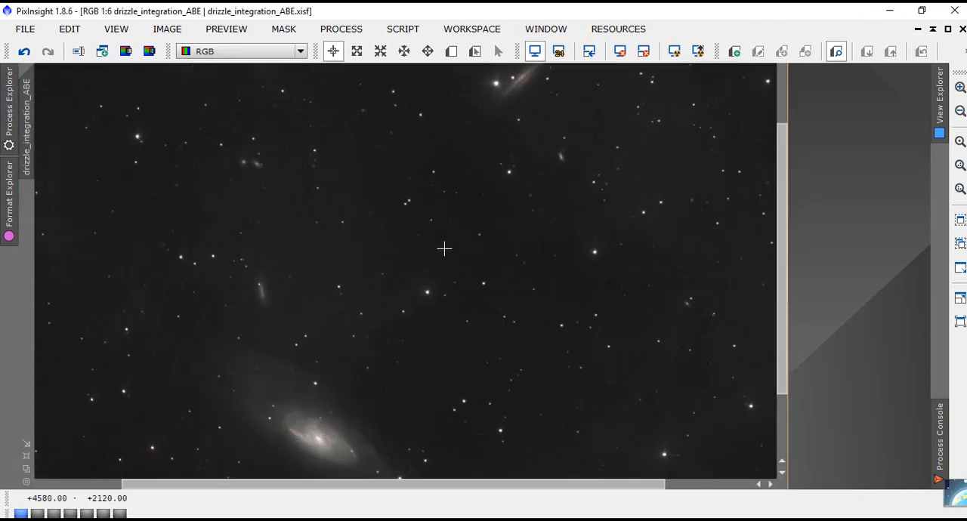
{"action": "scroll", "coordinate": [444, 249], "scroll_direction": "up", "scroll_amount": 1}
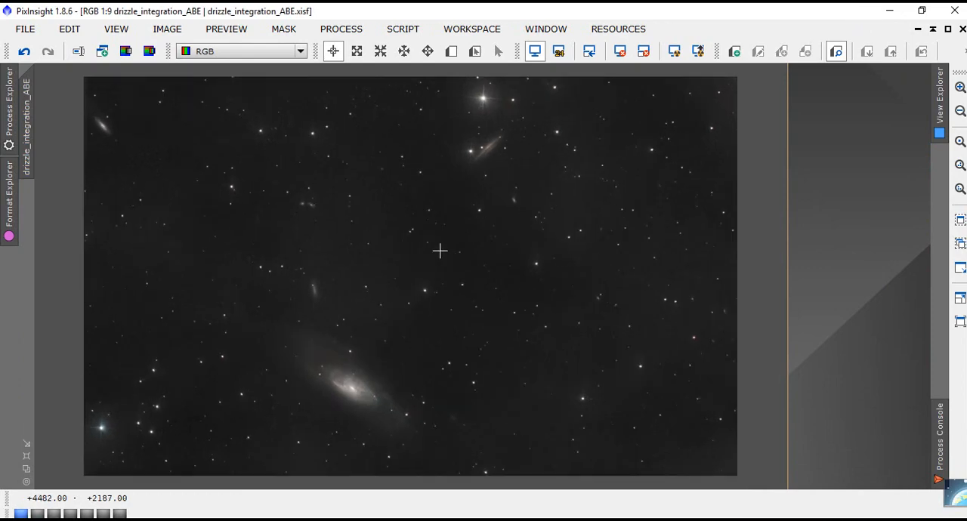